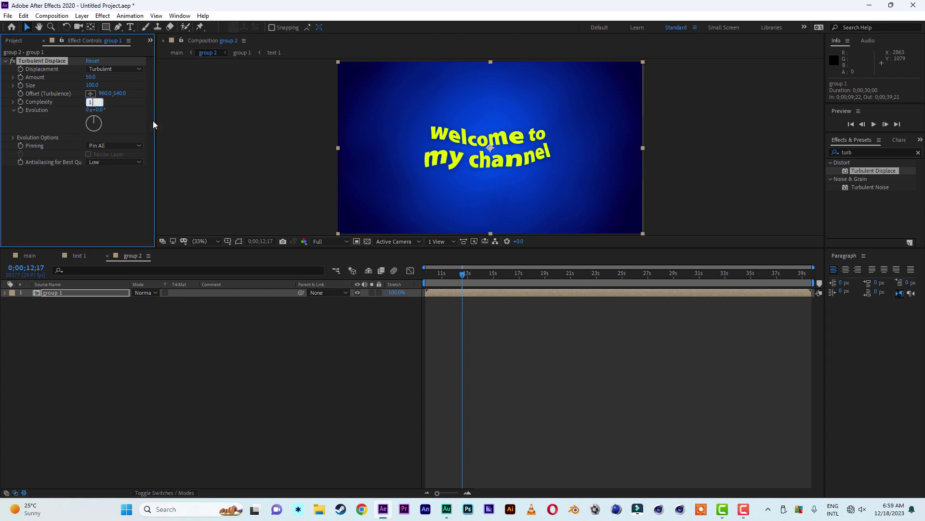
Set the Turbulent Displace complexity to 1.5 and add the CC Mr. Mercury effect to the group 1 layer.
text(.5)
click(100, 201)
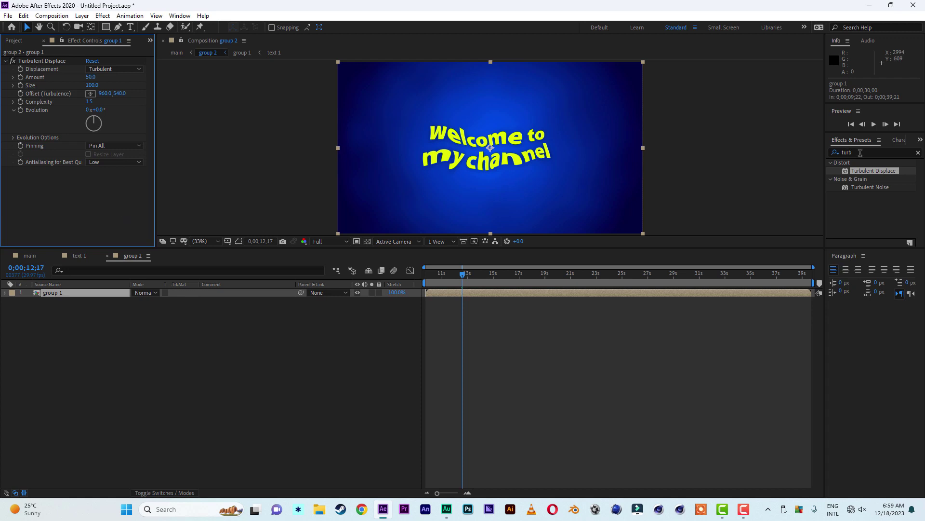
key(ctrl+5)
text(cc)
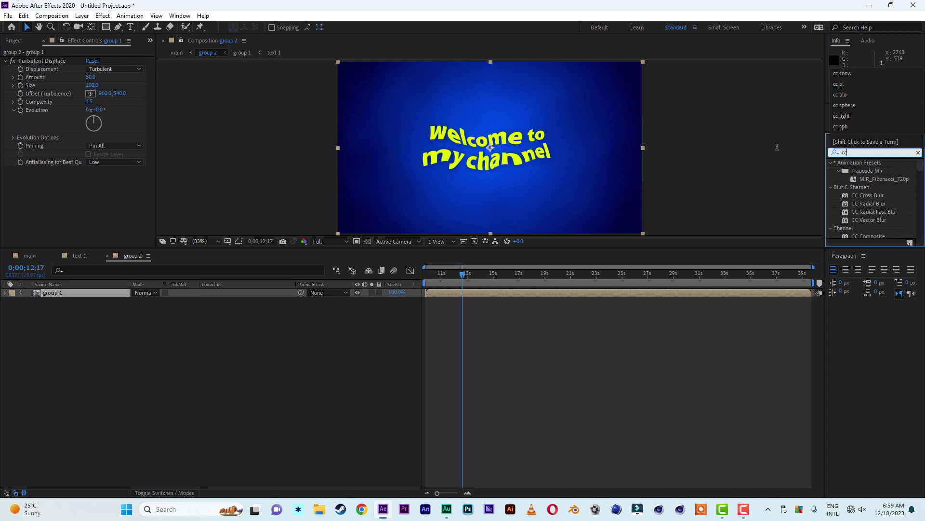
text( mr)
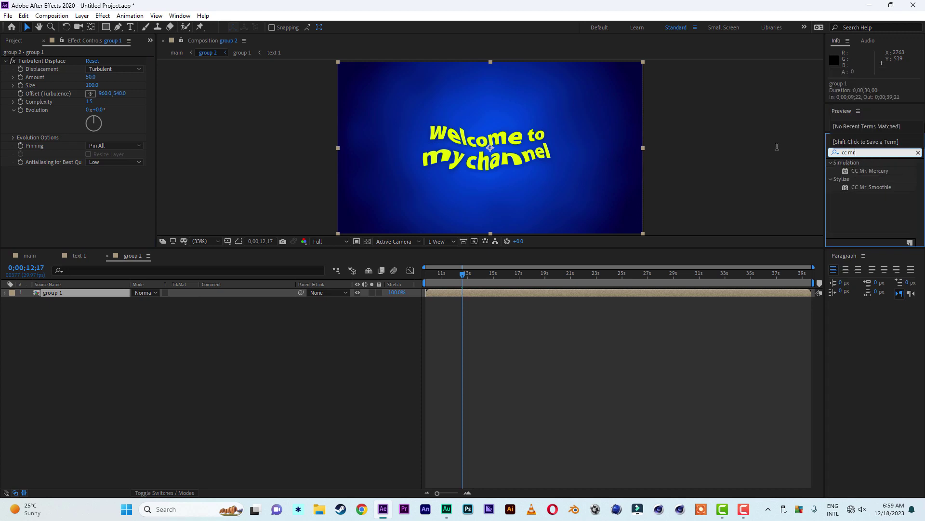
double_click(866, 170)
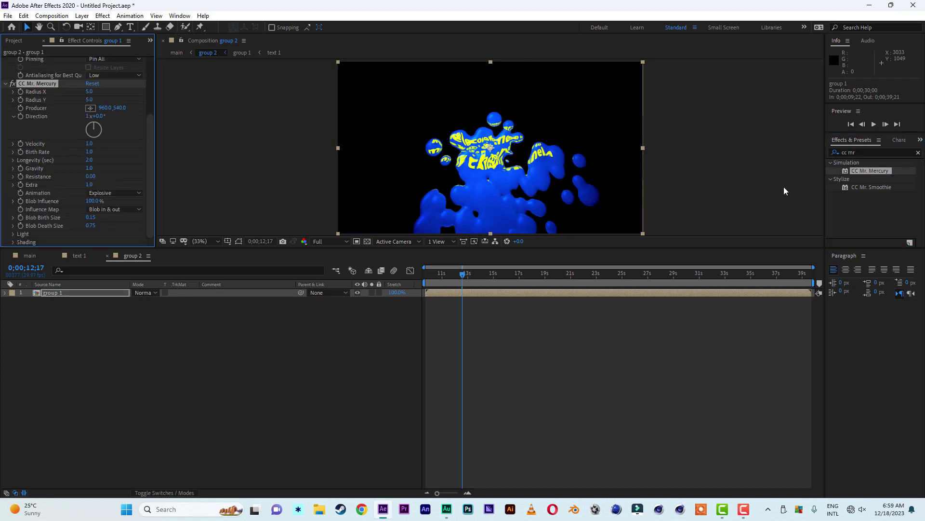
Set CC Mr. Mercury's Radius X to 220, Radius Y to 230 and the Producer's Y position to 1154.
drag(150, 129, 149, 73)
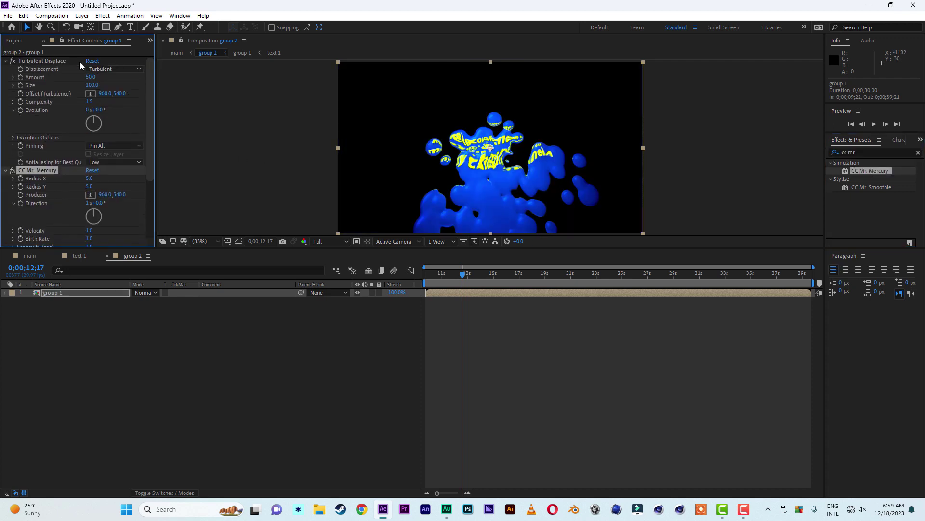
click(6, 61)
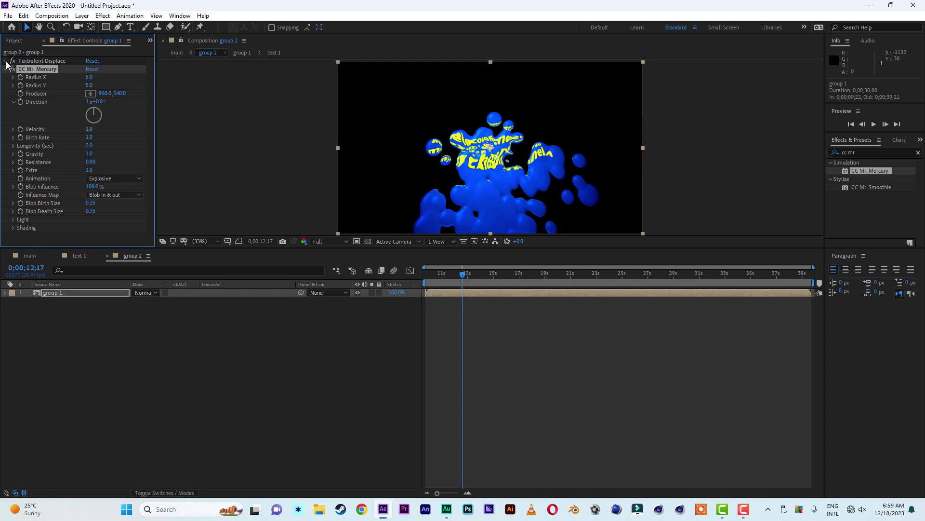
mouse_move(460, 275)
mouse_down()
mouse_move(505, 280)
mouse_move(462, 278)
mouse_up()
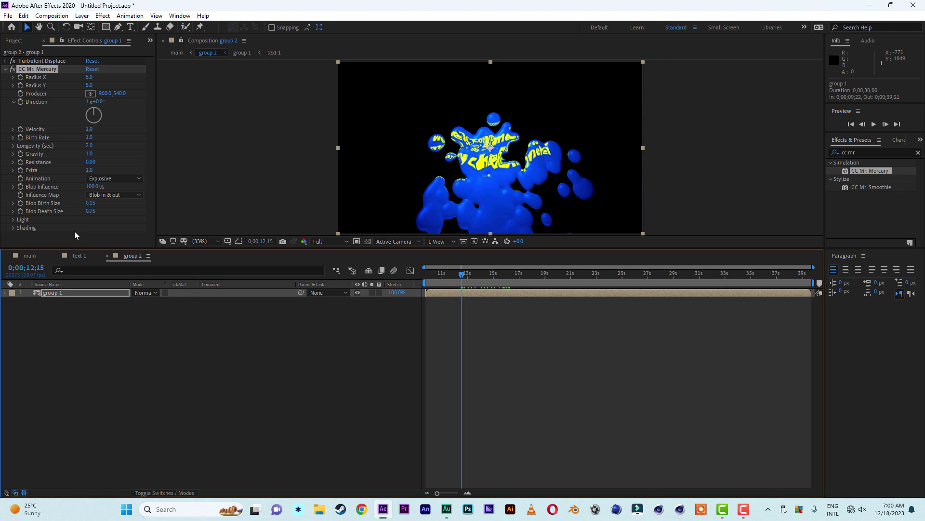
click(89, 77)
text(220)
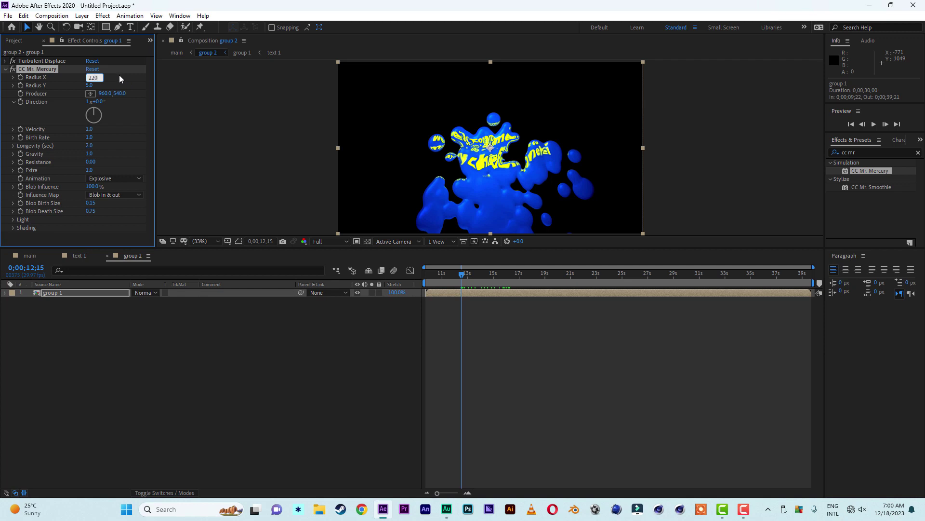
click(87, 85)
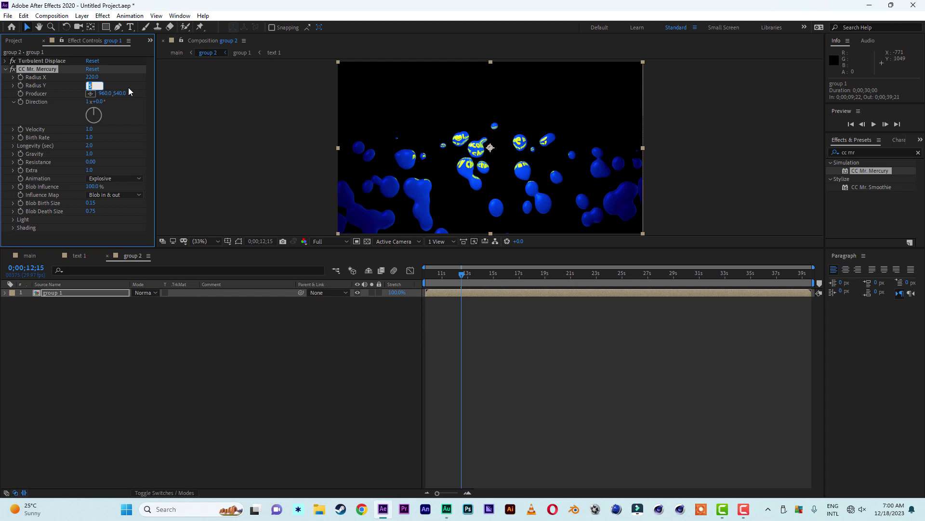
text(230)
click(115, 114)
click(124, 95)
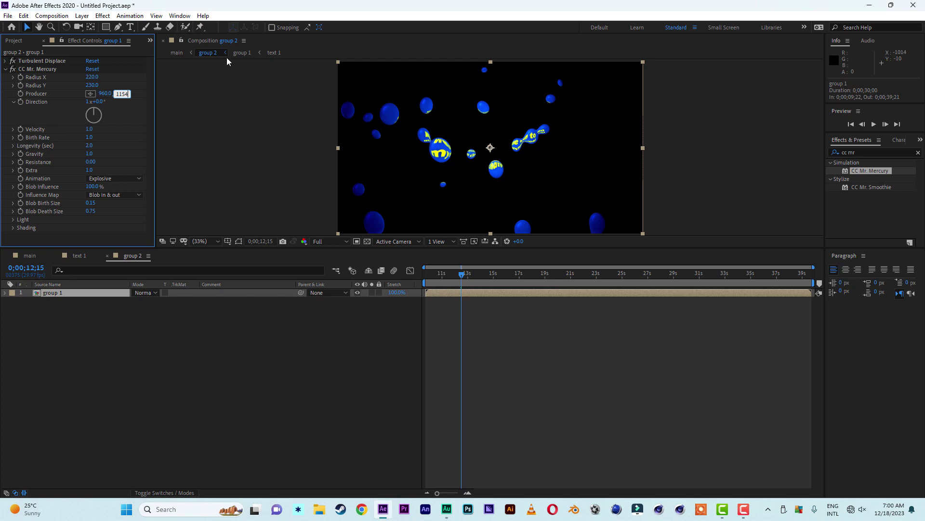
click(127, 115)
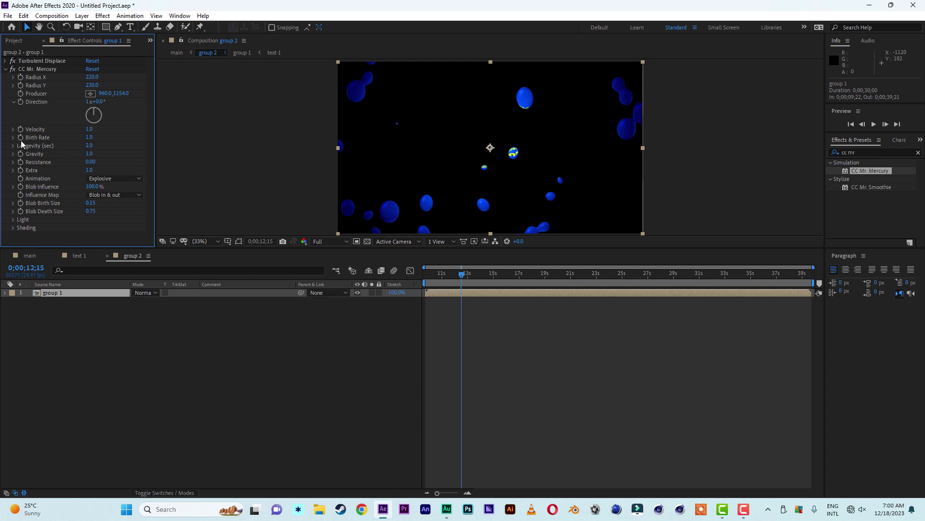
Set CC Mr. Mercury's Longevity to 3 seconds and Gravity to 2.
click(89, 146)
text(3)
click(91, 154)
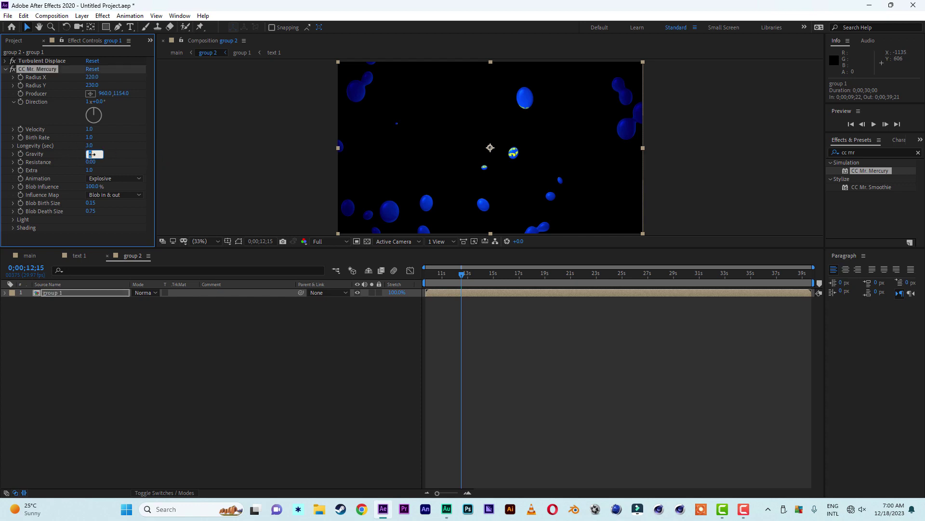
text(2)
click(119, 150)
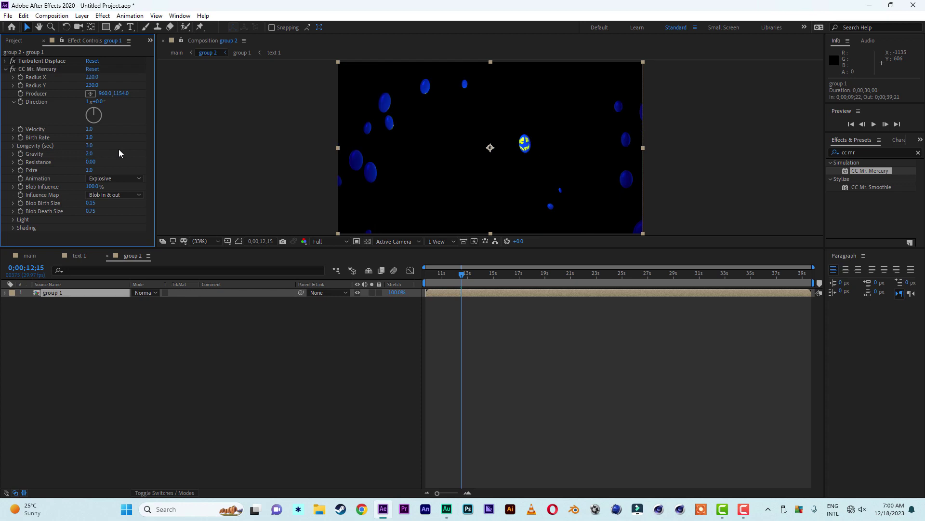
Set CC Mr. Mercury's Resistance to 0.4 and its Animation type to Fire.
click(91, 163)
key(BackSpace)
text(0.4)
click(122, 162)
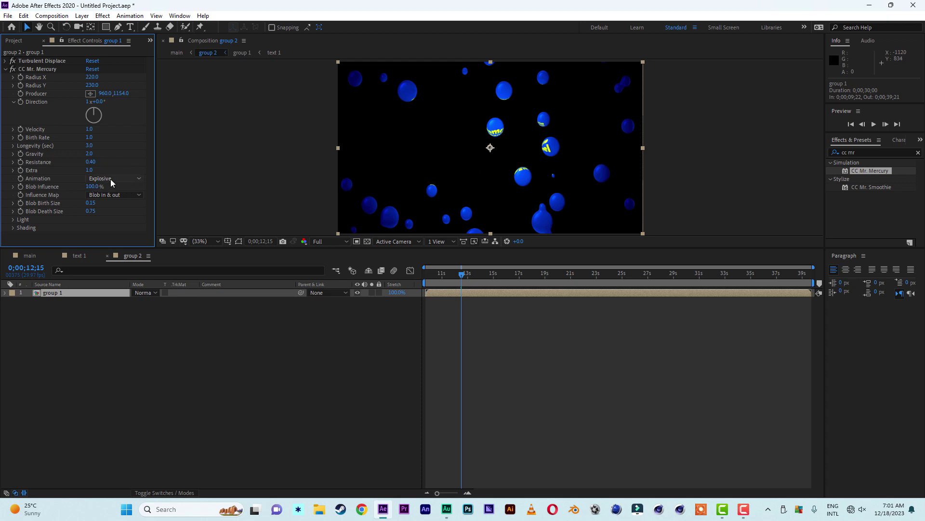
click(111, 178)
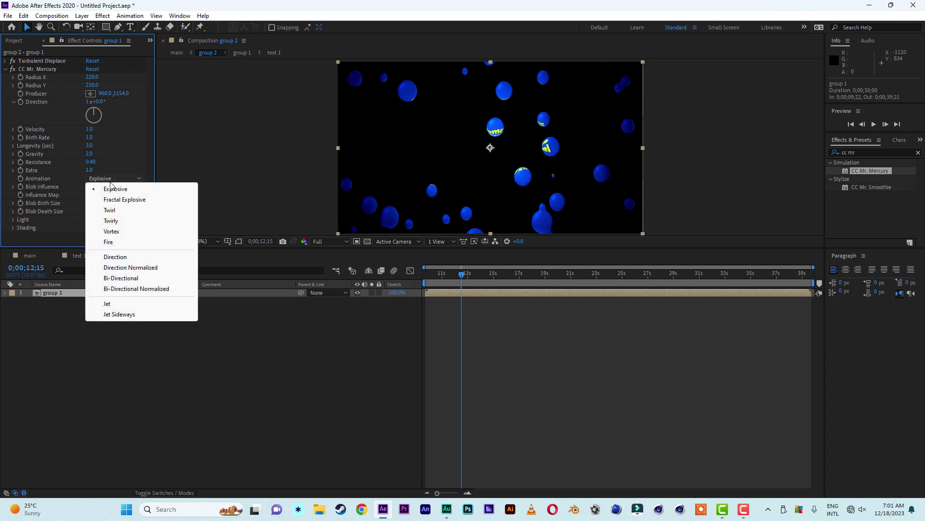
click(112, 244)
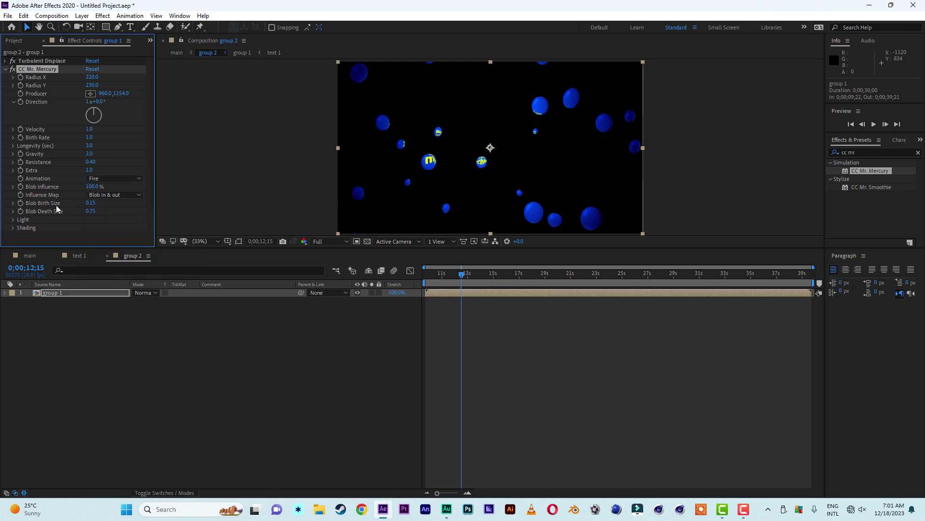
Set the Blob Birth Size to 3 and the Blob Death Size to 0.5.
click(91, 203)
text(3)
key(Return)
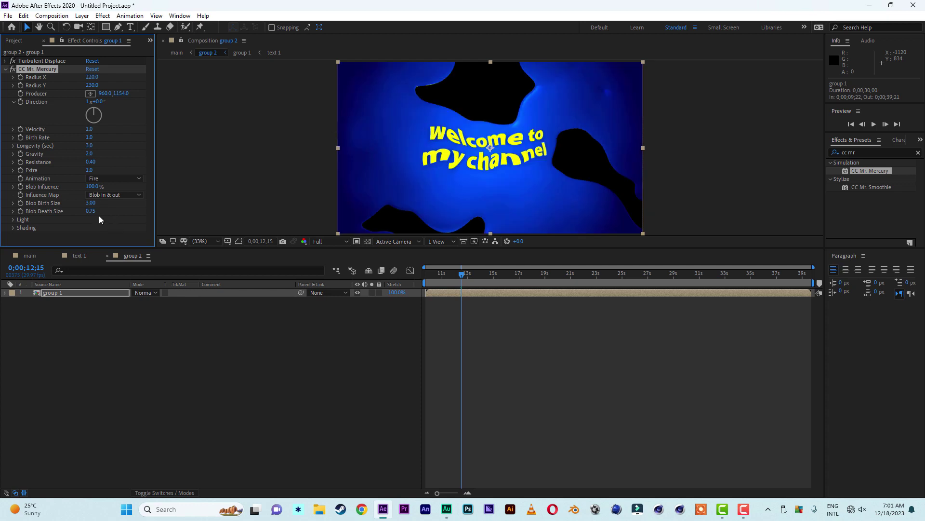
click(92, 212)
text(0.5)
key(Return)
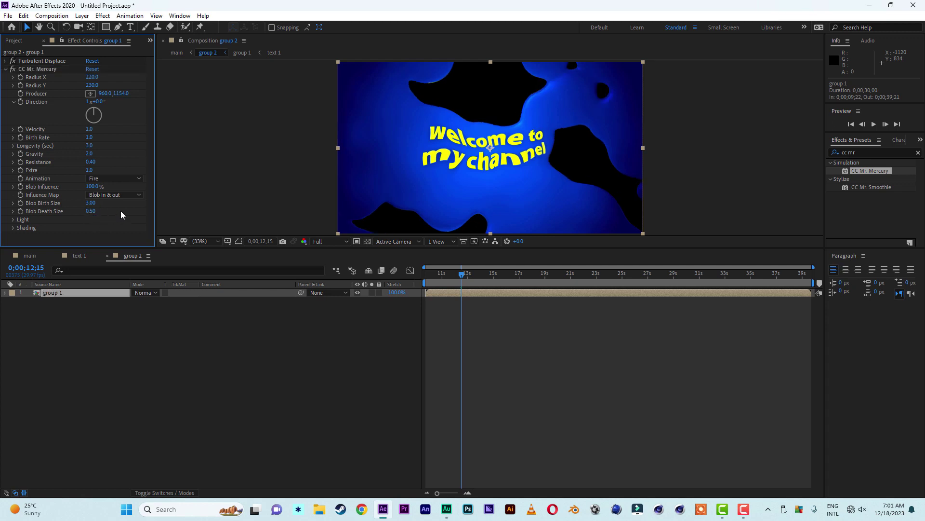
Play back the liquid animation in group 2 from its start.
drag(432, 279, 386, 274)
key(space)
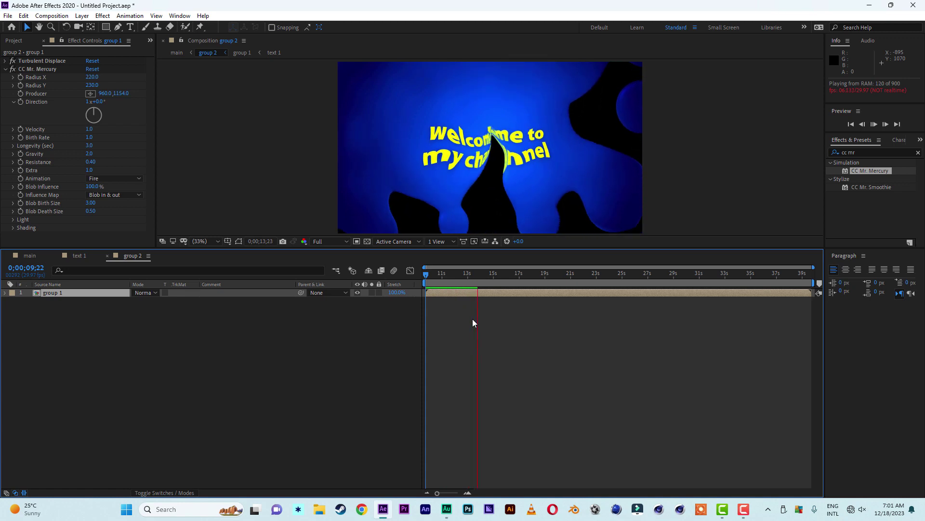
key(space)
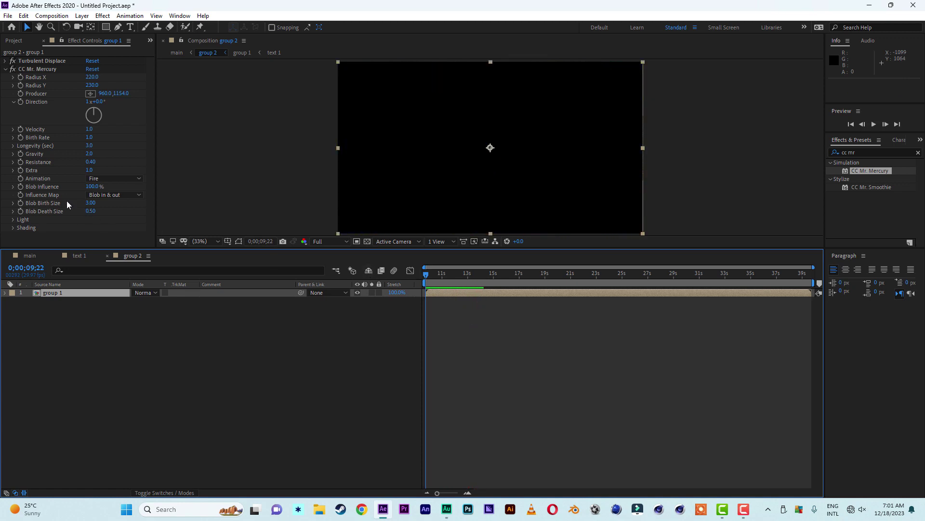
Set the Blob Birth Size to 2 and preview the liquid animation.
click(89, 204)
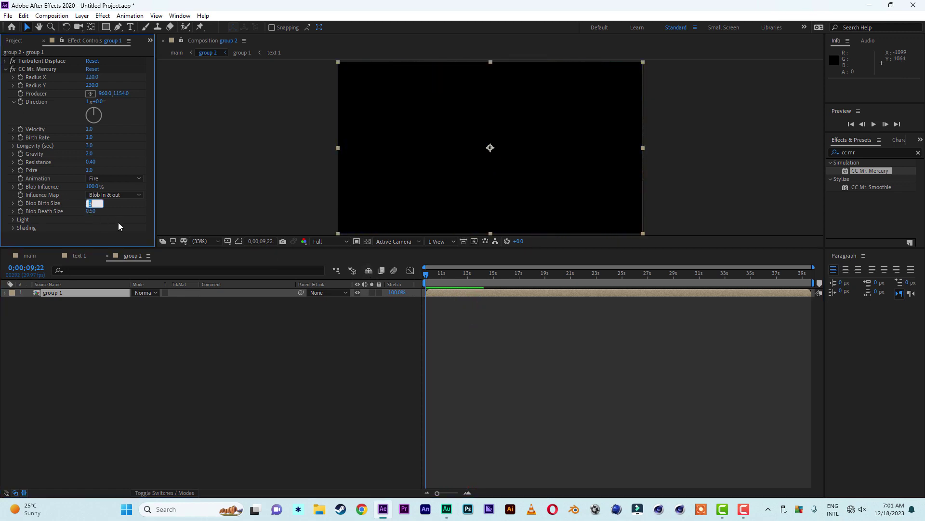
text(2)
key(Return)
key(space)
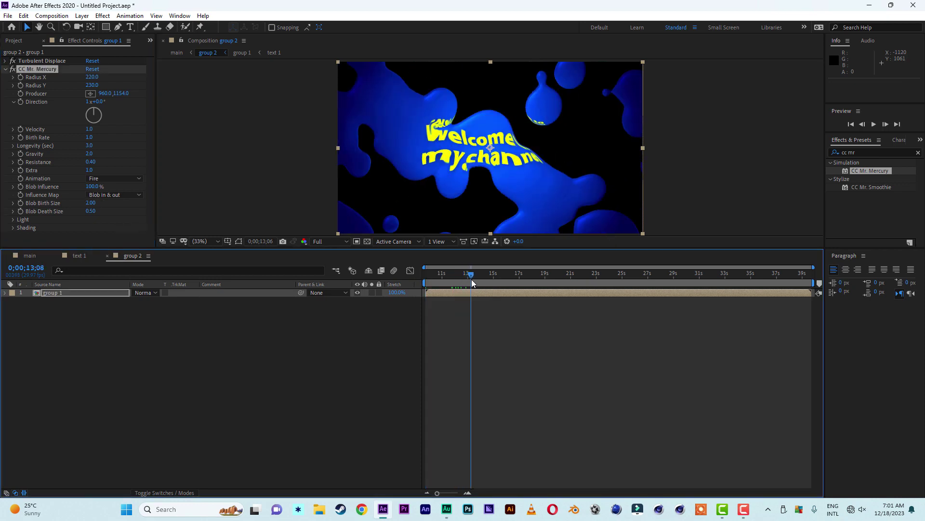
key(space)
key(space)
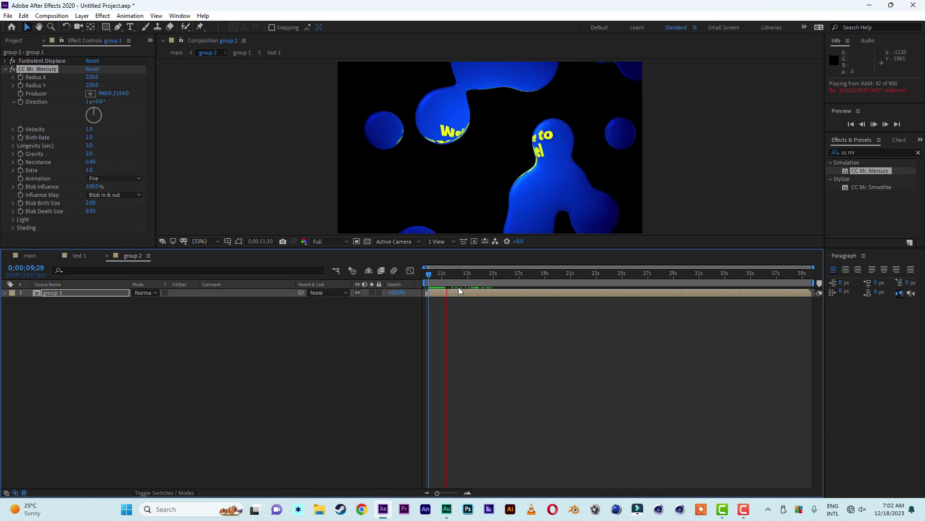
key(space)
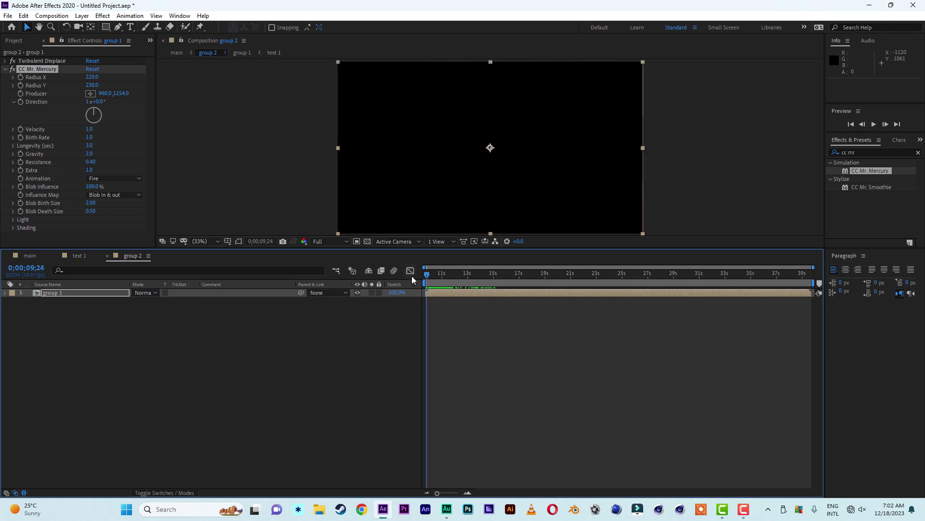
In the main composition, shorten the work area to end at about 18 seconds and go to 0;00;12;17.
click(28, 256)
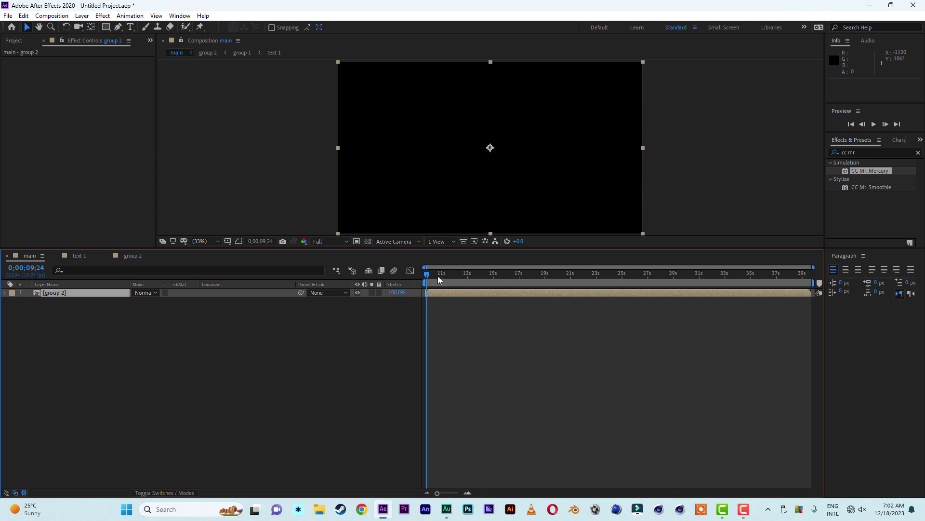
click(433, 277)
drag(433, 277, 442, 274)
drag(814, 282, 555, 283)
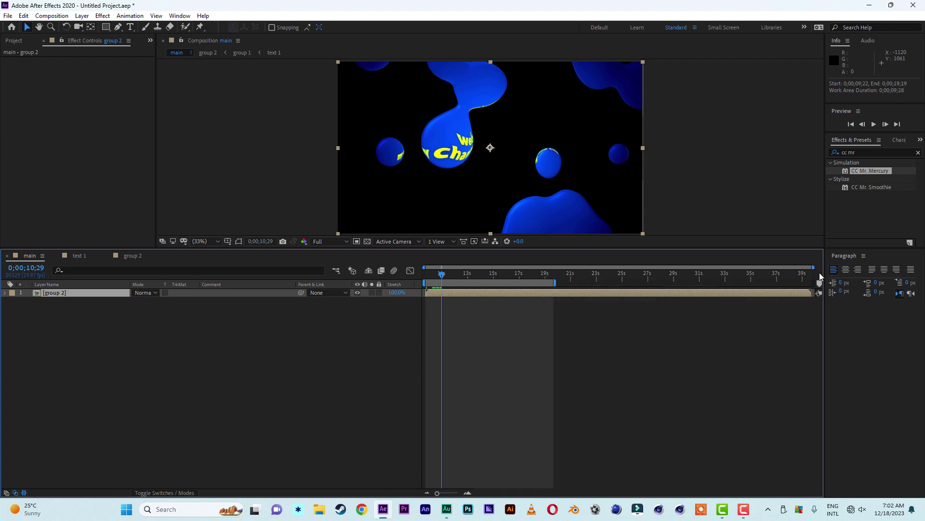
drag(814, 267, 580, 289)
drag(691, 282, 647, 282)
click(489, 275)
drag(489, 276, 500, 276)
Add the group 1 composition beneath group 2 in the main timeline and preview the combined result.
click(14, 40)
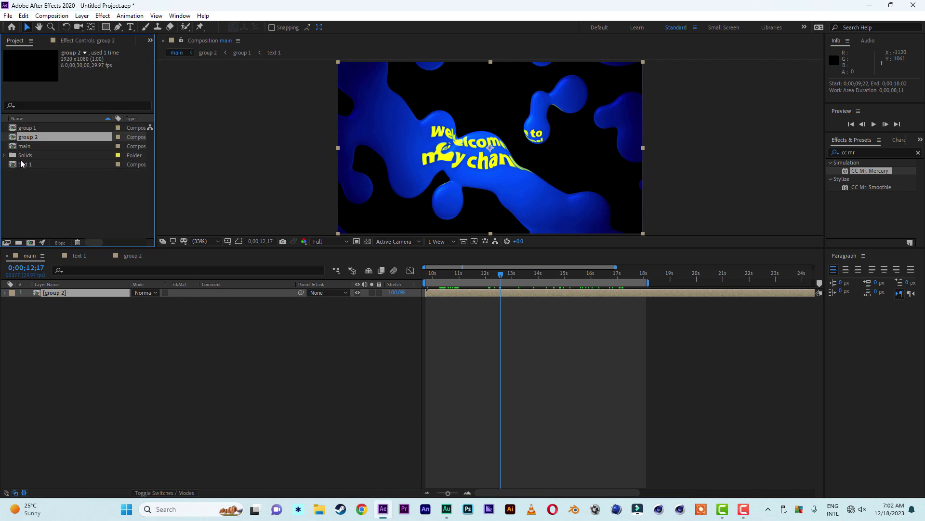
drag(31, 129, 86, 395)
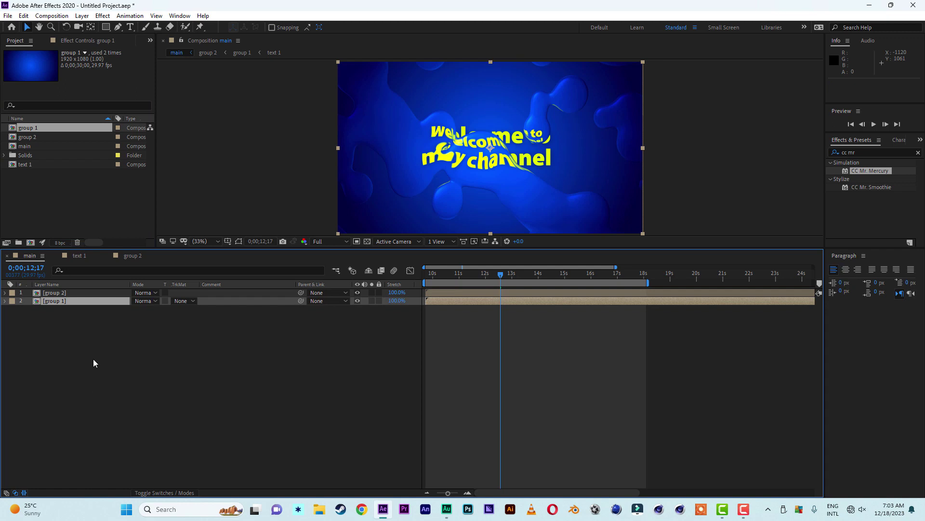
drag(446, 274, 401, 273)
key(space)
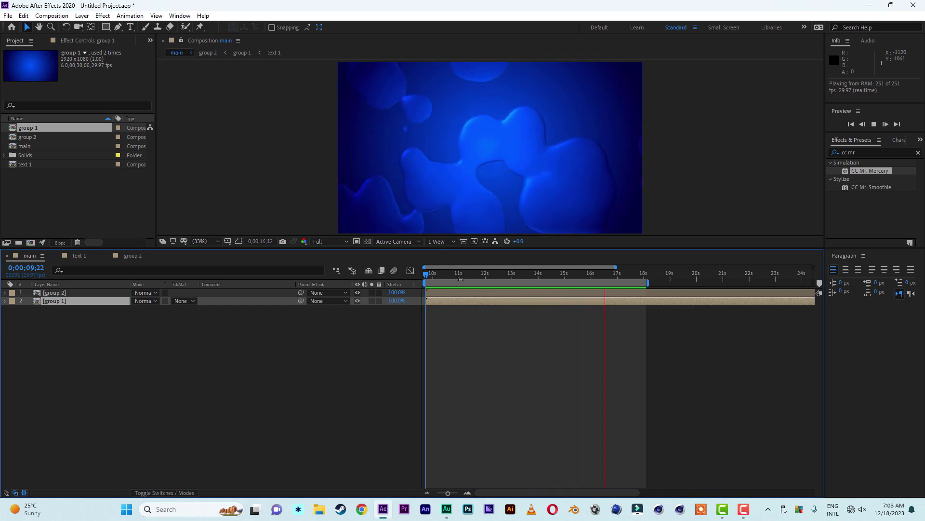
click(486, 277)
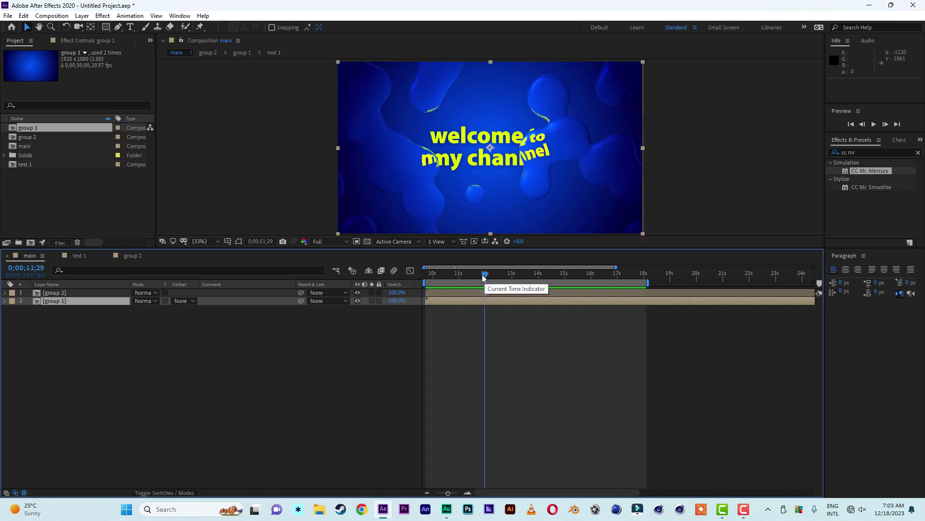
In text 1, duplicate both text layers above the originals and shift the copies to start at 0;00;14;14.
click(79, 255)
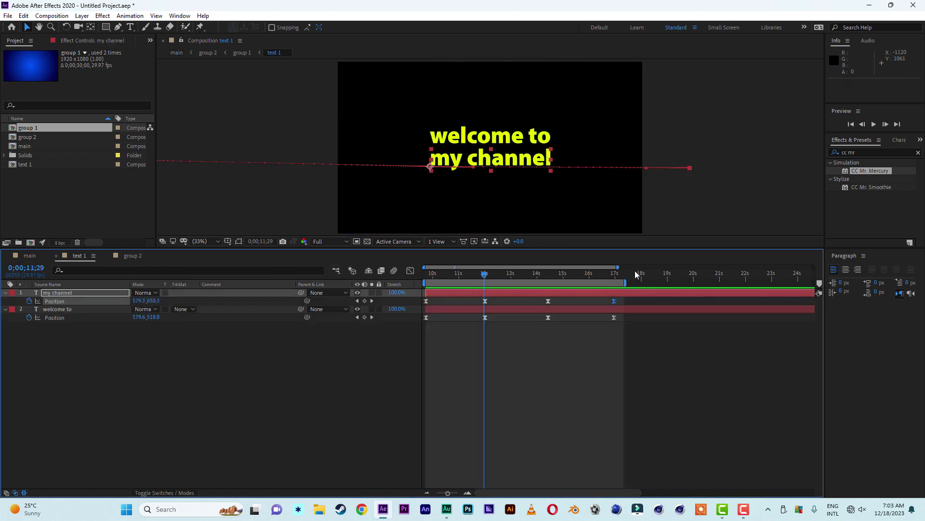
click(620, 274)
click(67, 346)
drag(66, 346, 66, 291)
drag(64, 355, 68, 299)
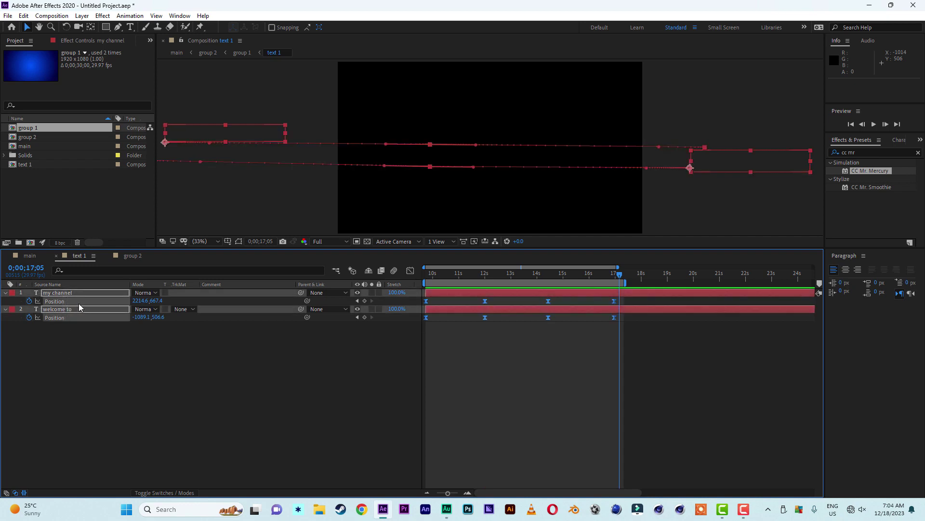
key(ctrl+d)
drag(67, 321, 68, 298)
drag(476, 294, 597, 300)
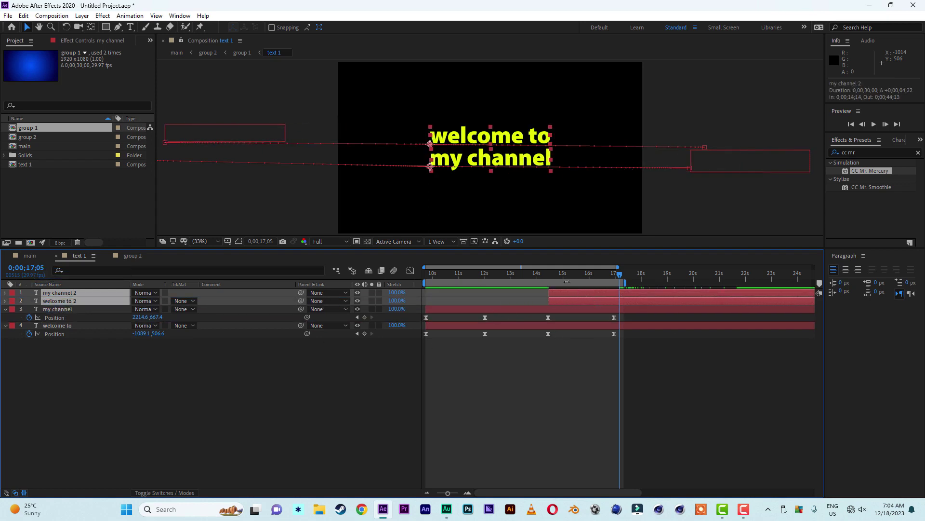
Extend the work area to about 19 seconds and replace the duplicated "welcome to" text with "Please".
drag(560, 275, 674, 284)
click(655, 274)
click(537, 370)
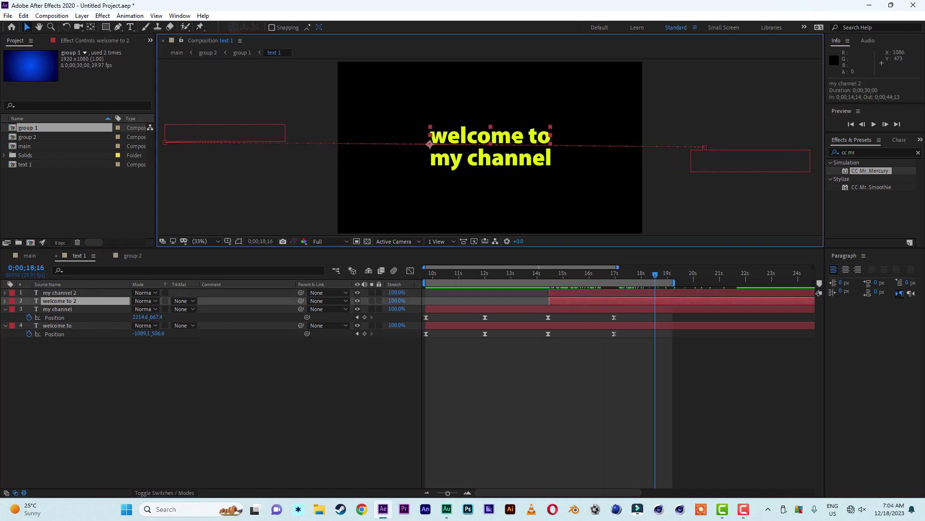
double_click(585, 151)
text(Please)
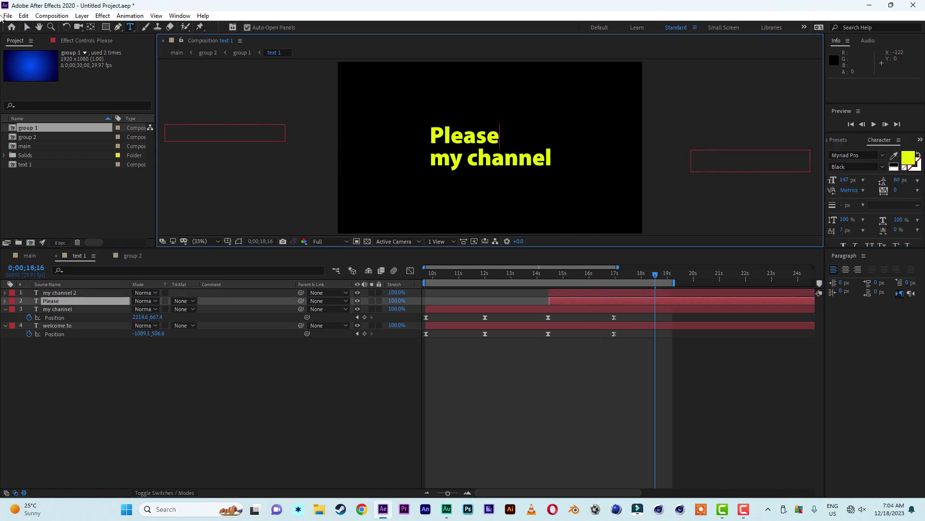
Replace the duplicated "my channel" text with "Subscribe", clearing the leftover "Kindly" characters in front of it.
double_click(545, 157)
text(Kindly s)
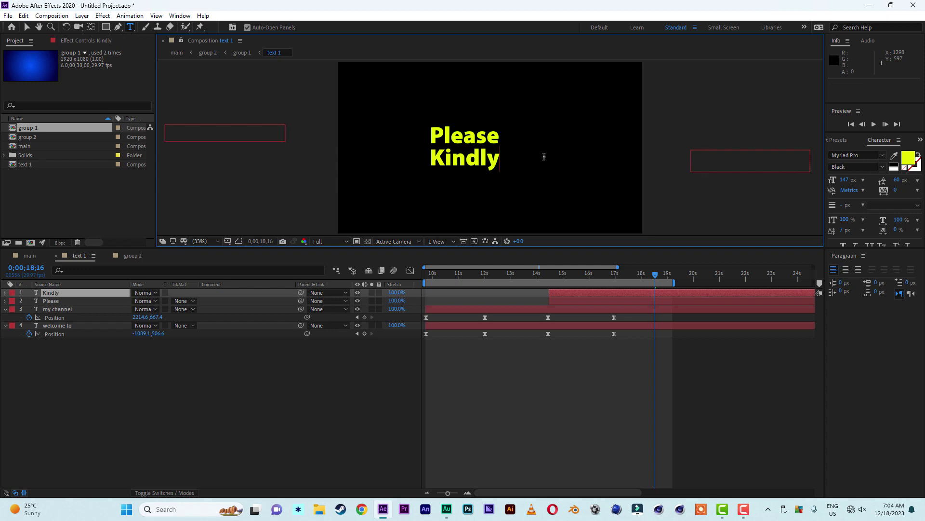
key(BackSpace)
text(Subscribe)
click(506, 156)
key(BackSpace)
key(BackSpace)
key(BackSpace)
key(BackSpace)
key(BackSpace)
key(BackSpace)
key(BackSpace)
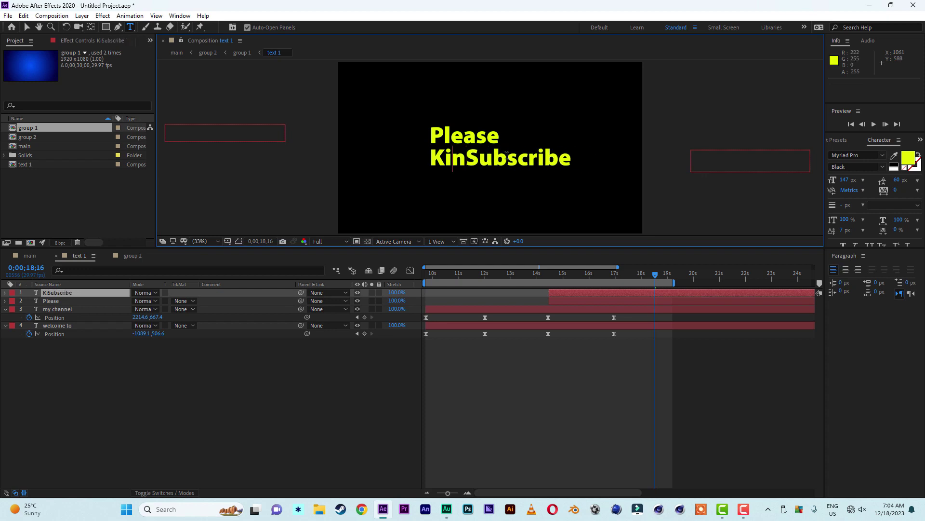
Extend the "Please" text line to read "Please Kindly".
double_click(499, 136)
key(Right)
text(Kindly)
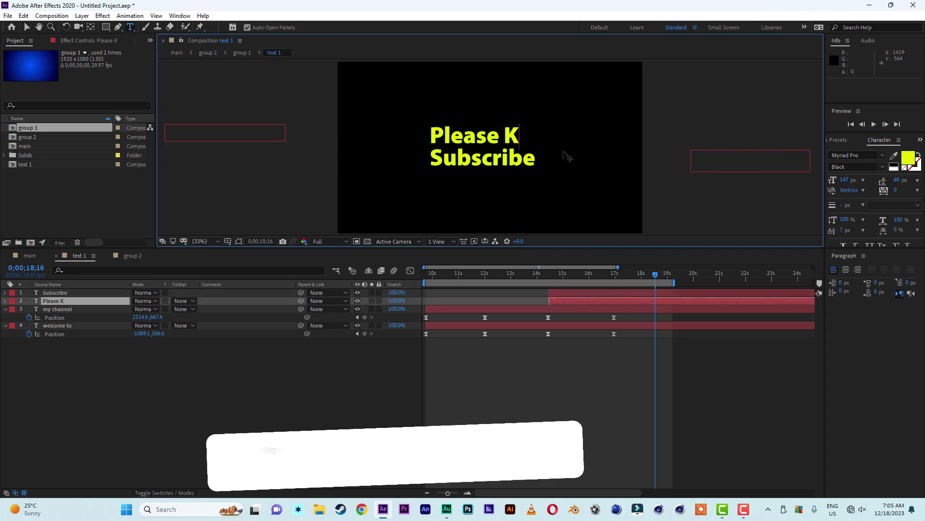
Set the Subscribe text to 193 px with its anchor point at 0.0, -22.0, and preview the work area from its start.
click(27, 27)
click(82, 293)
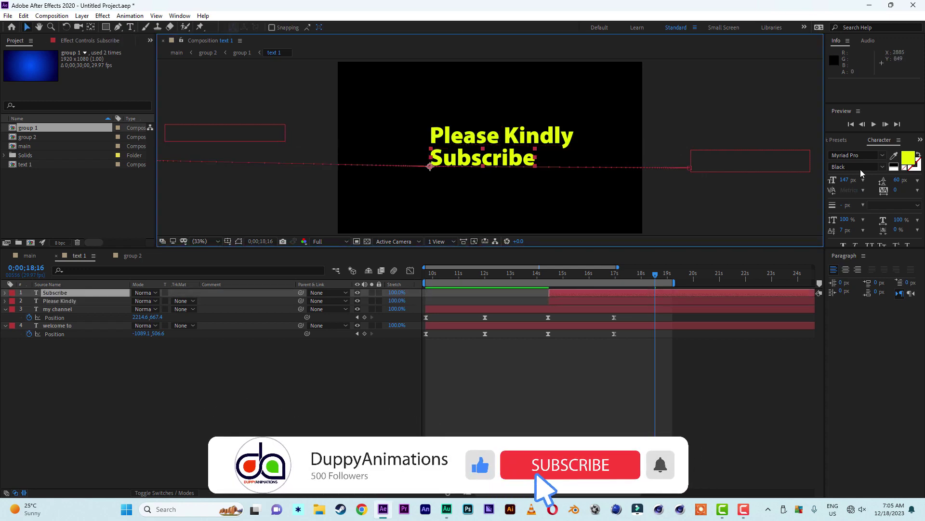
key(a)
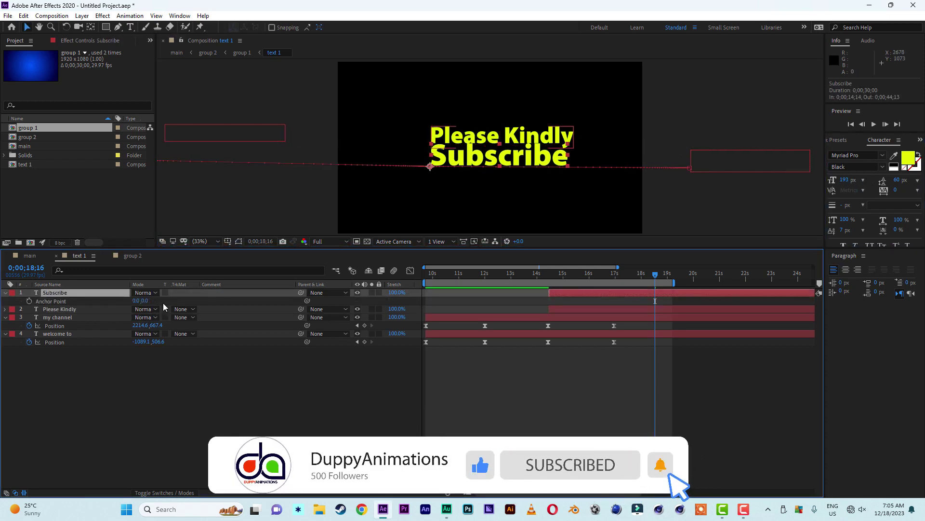
key(Home)
key(space)
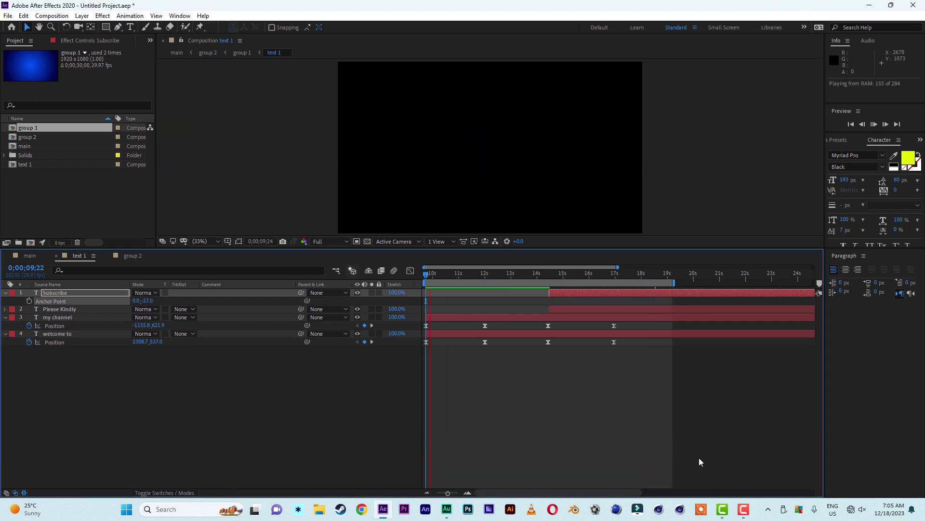